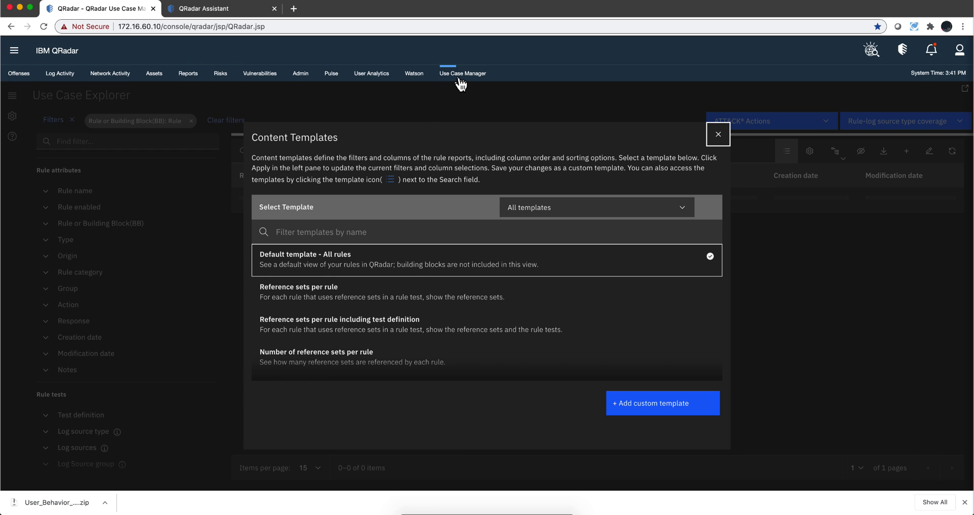
Dismiss the content templates window and show the rule–log source type coverage options
{"action": "left_click", "coordinate": [421, 263]}
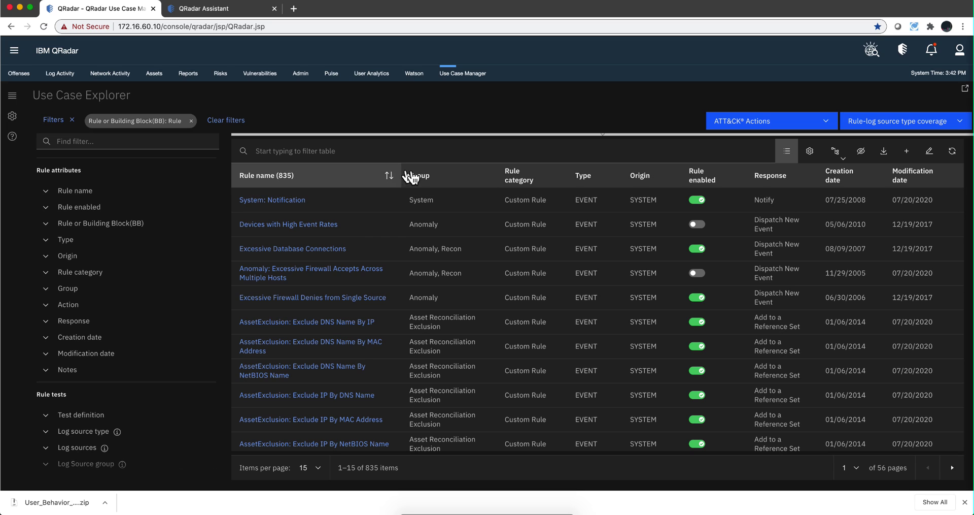
{"action": "left_click", "coordinate": [919, 126]}
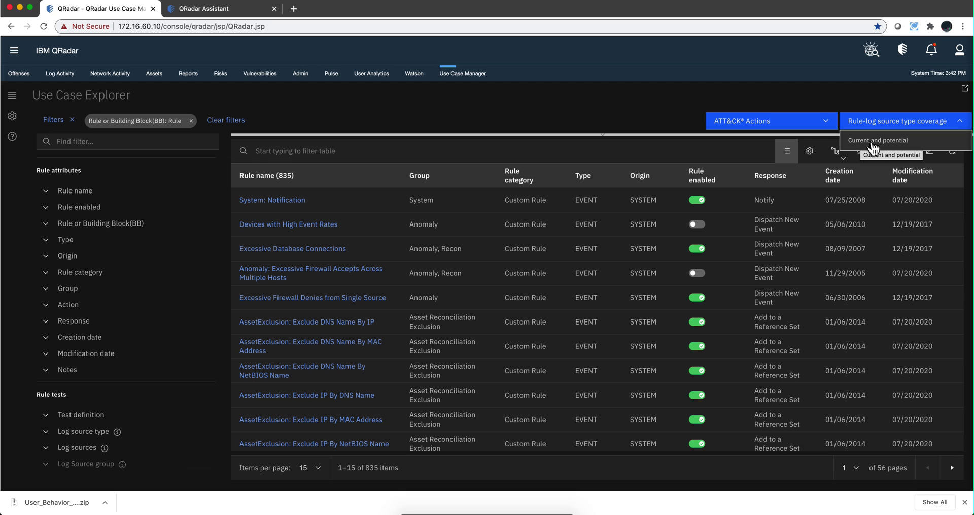
Select 'Current and potential' coverage to chart rules per 81 used and 269 unused log source types
{"action": "left_click", "coordinate": [873, 147]}
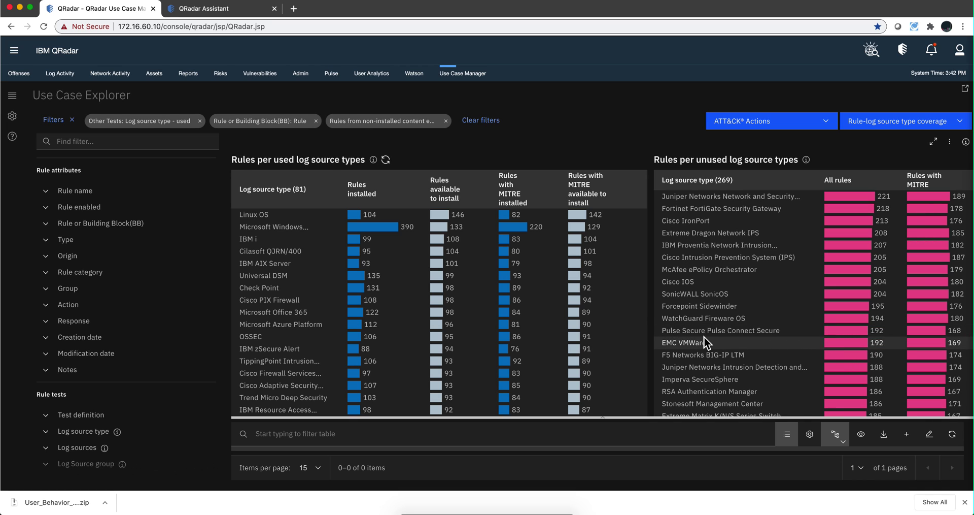
Pick EMC VMWare in the unused log source types chart and apply it as a filter
{"action": "left_click", "coordinate": [684, 342]}
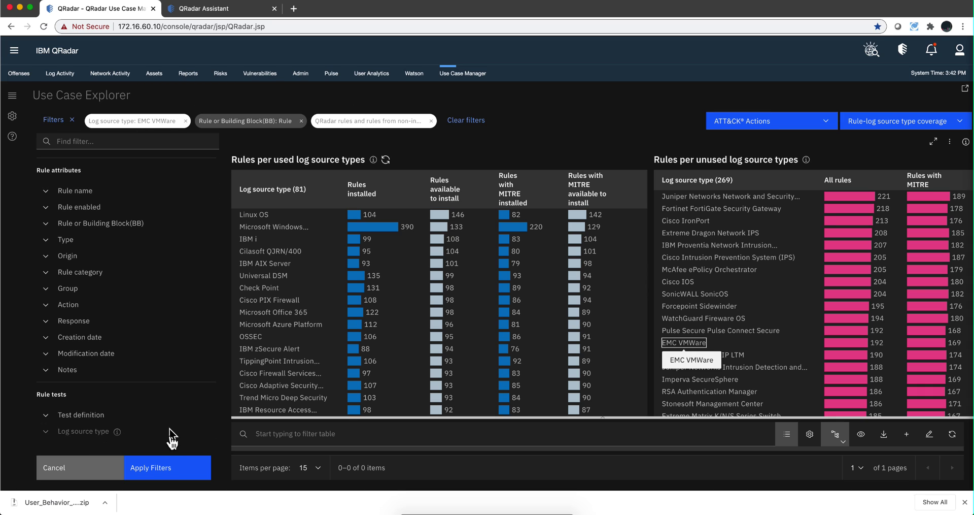
{"action": "left_click", "coordinate": [171, 476]}
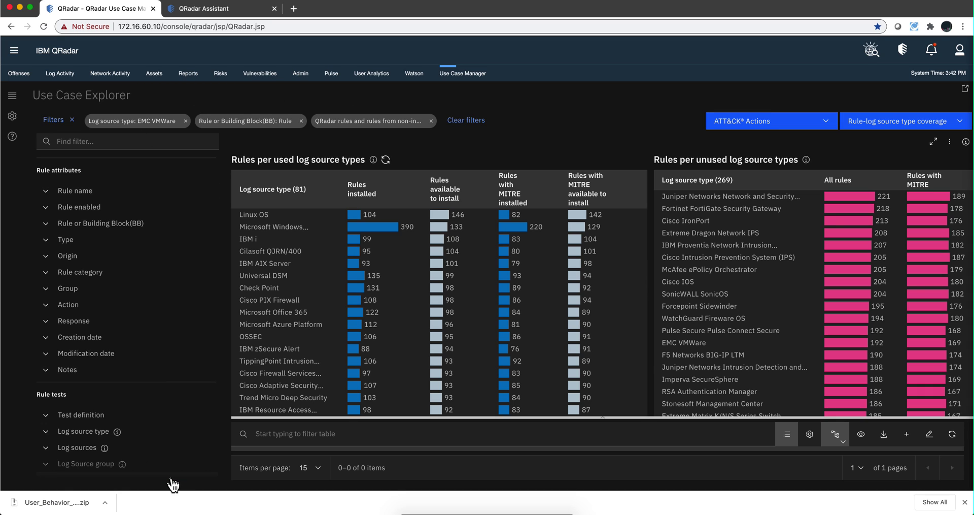
Hide the coverage charts and expand EMC VMWare to reveal its 12 content extensions
{"action": "left_click", "coordinate": [862, 435]}
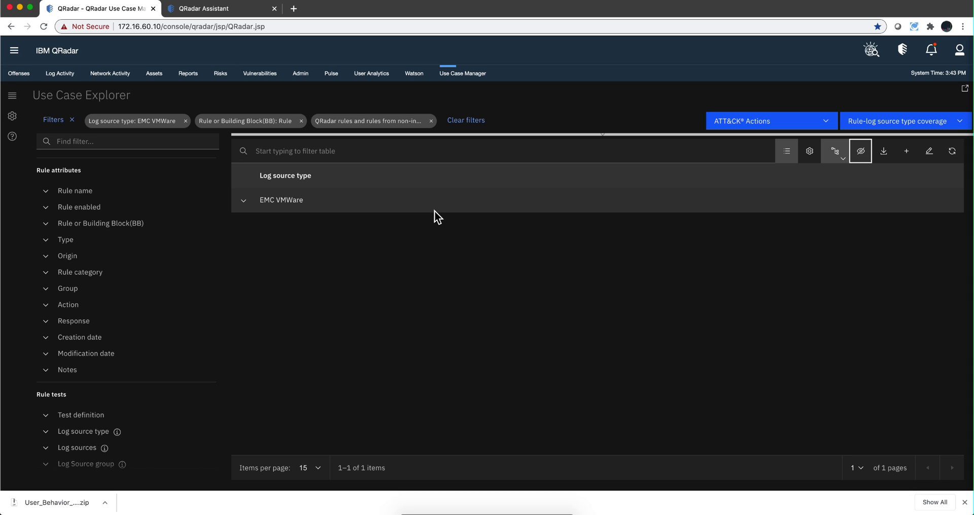
{"action": "left_click", "coordinate": [245, 201]}
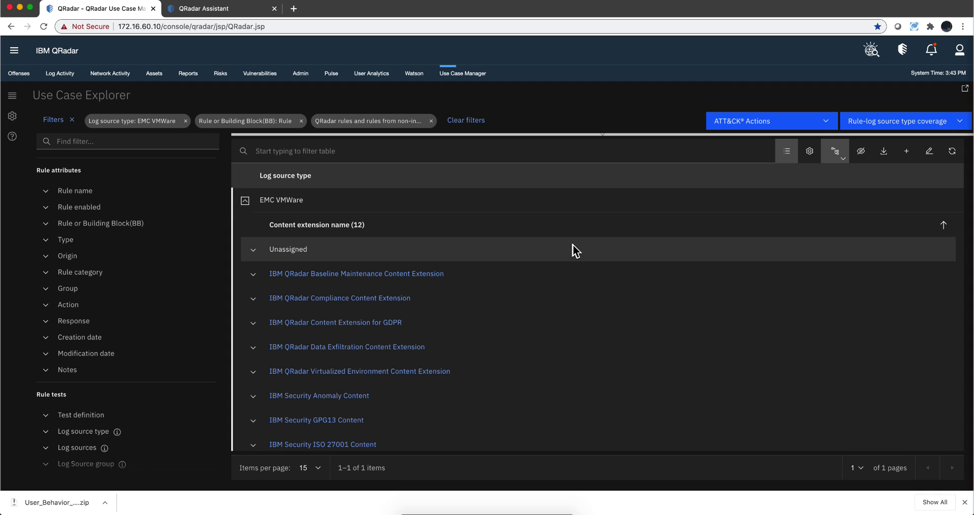
{"action": "scroll", "coordinate": [574, 244], "scroll_direction": "down", "scroll_amount": 1}
{"action": "scroll", "coordinate": [573, 245], "scroll_direction": "down", "scroll_amount": 2}
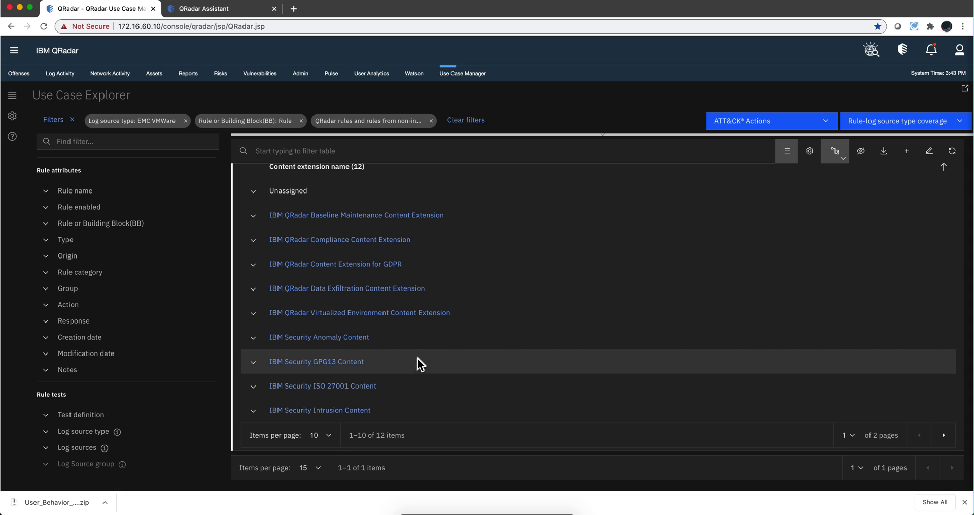
Expand IBM Security Intrusion Content to show its four rules, including Excessive Firewall Accepts
{"action": "left_click", "coordinate": [255, 414]}
{"action": "scroll", "coordinate": [425, 336], "scroll_direction": "down", "scroll_amount": 2}
{"action": "scroll", "coordinate": [425, 337], "scroll_direction": "down", "scroll_amount": 3}
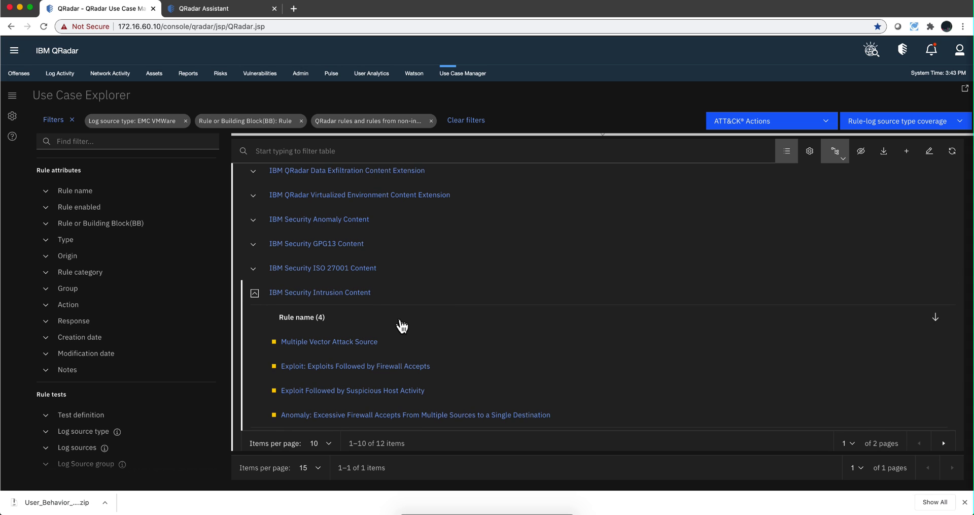
{"action": "scroll", "coordinate": [401, 326], "scroll_direction": "down", "scroll_amount": 1}
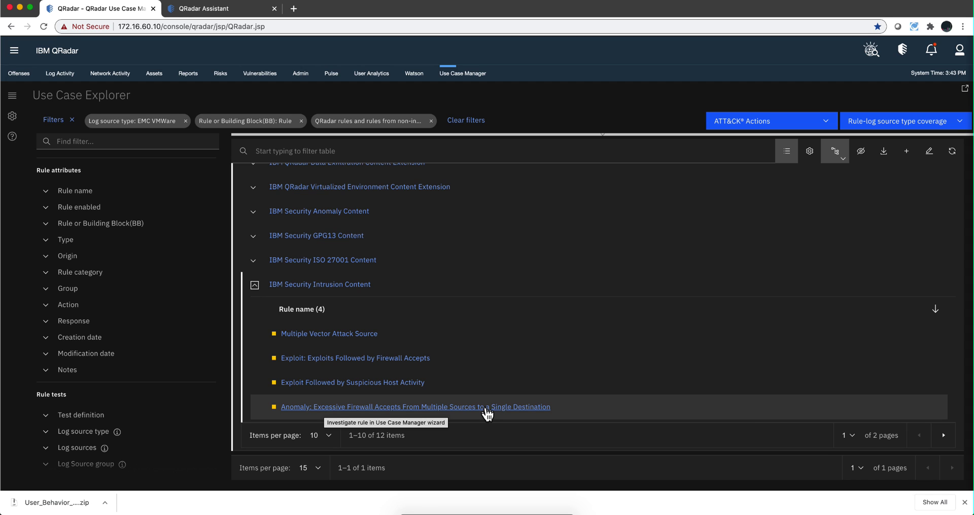
Investigate the Anomaly: Excessive Firewall Accepts rule and expand its Log Source Types list
{"action": "left_click", "coordinate": [487, 414]}
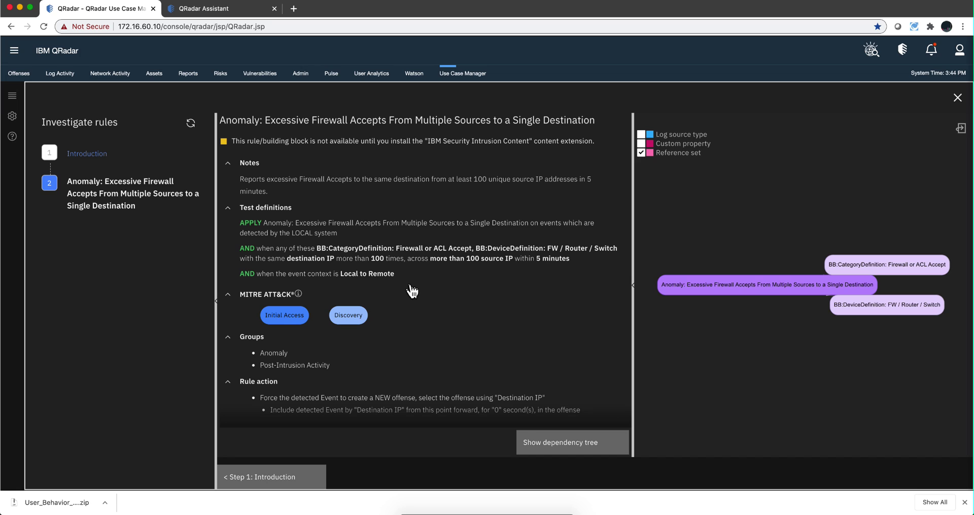
{"action": "scroll", "coordinate": [412, 291], "scroll_direction": "down", "scroll_amount": 3}
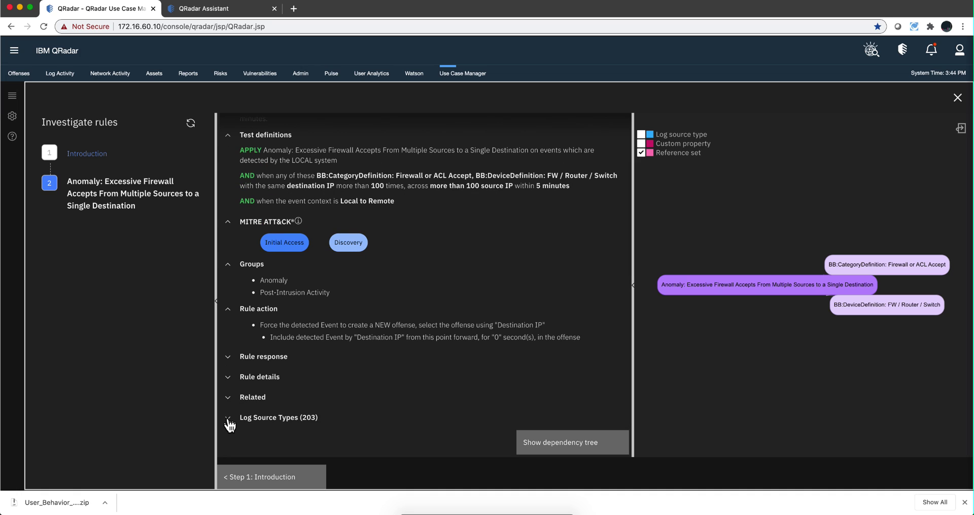
{"action": "left_click", "coordinate": [355, 412]}
{"action": "scroll", "coordinate": [358, 411], "scroll_direction": "down", "scroll_amount": 3}
{"action": "scroll", "coordinate": [358, 410], "scroll_direction": "down", "scroll_amount": 3}
{"action": "scroll", "coordinate": [358, 410], "scroll_direction": "down", "scroll_amount": 3}
{"action": "scroll", "coordinate": [358, 410], "scroll_direction": "down", "scroll_amount": 3}
{"action": "scroll", "coordinate": [358, 410], "scroll_direction": "down", "scroll_amount": 5}
{"action": "scroll", "coordinate": [358, 410], "scroll_direction": "down", "scroll_amount": 2}
{"action": "scroll", "coordinate": [358, 410], "scroll_direction": "down", "scroll_amount": 5}
{"action": "scroll", "coordinate": [358, 410], "scroll_direction": "up", "scroll_amount": 15}
{"action": "scroll", "coordinate": [358, 410], "scroll_direction": "up", "scroll_amount": 5}
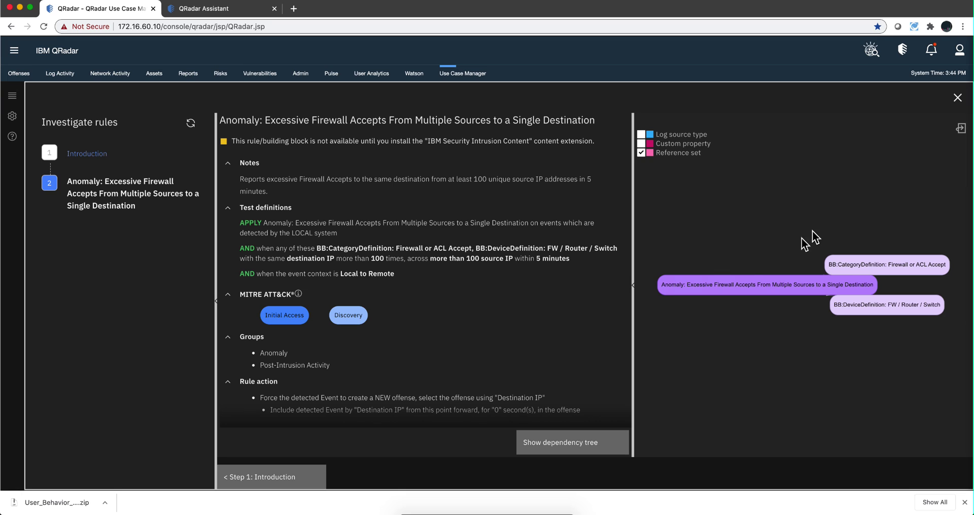
Close the Investigate rules wizard to return to the Intrusion Content rule list
{"action": "left_click", "coordinate": [959, 98]}
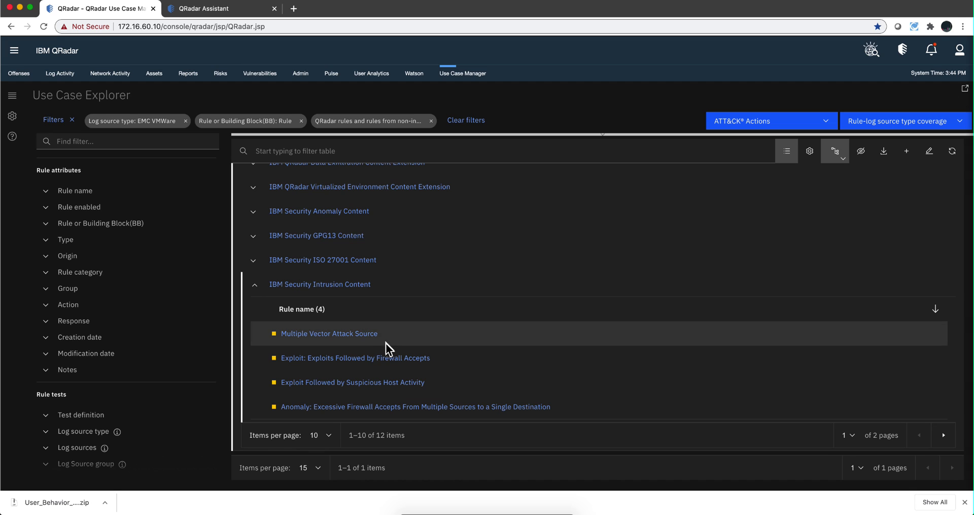